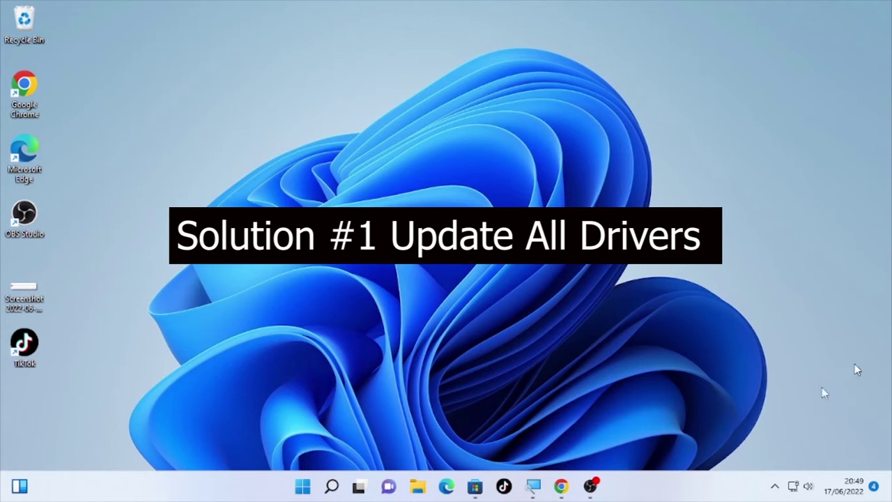
# Step: Search Google in a new Chrome tab for 'intel assistance'
pyautogui.moveTo(563, 491)
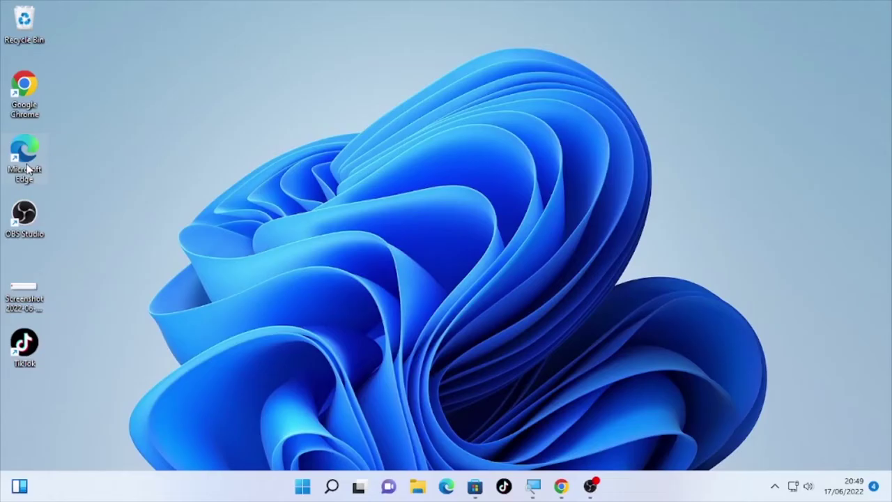
pyautogui.moveTo(548, 489)
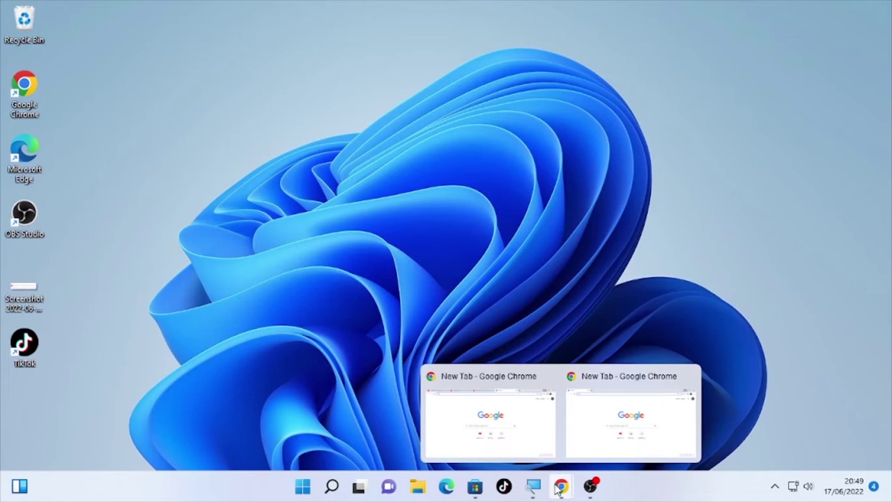
pyautogui.click(607, 424)
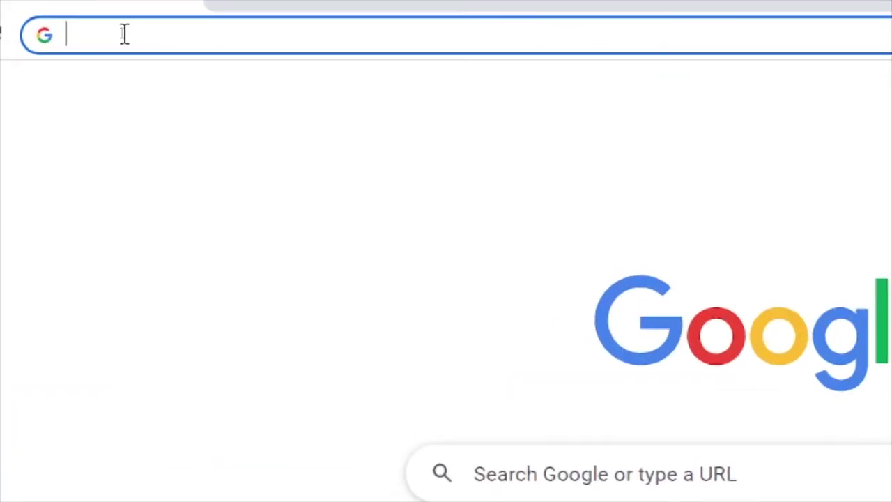
pyautogui.write('intel ')
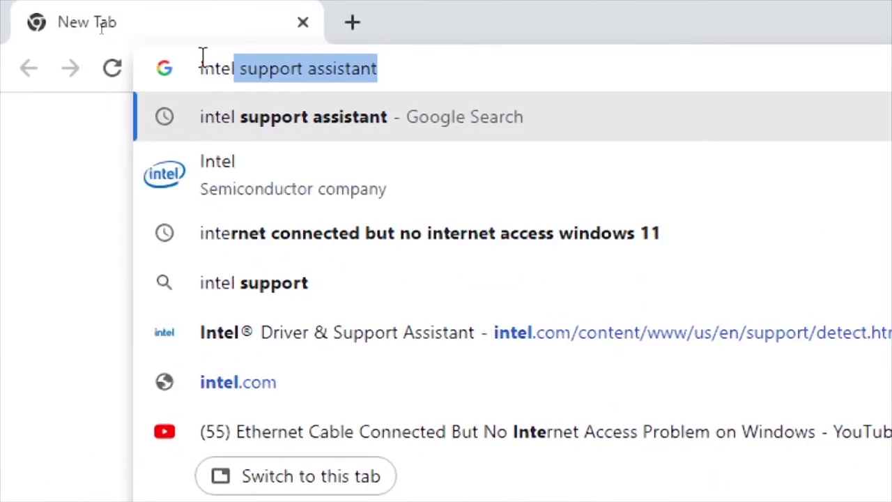
pyautogui.write('assistance')
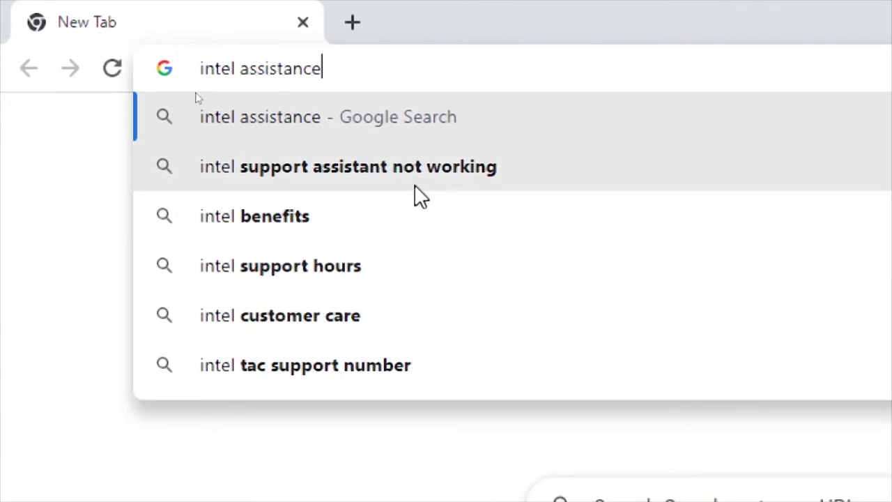
pyautogui.click(267, 124)
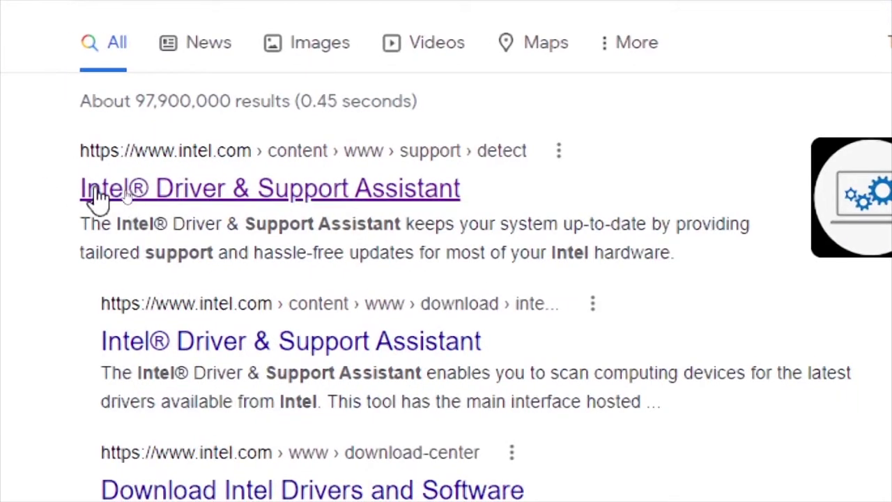
# Step: Open the Intel Driver & Support Assistant page, request the installer download, then minimize Chrome
pyautogui.click(348, 203)
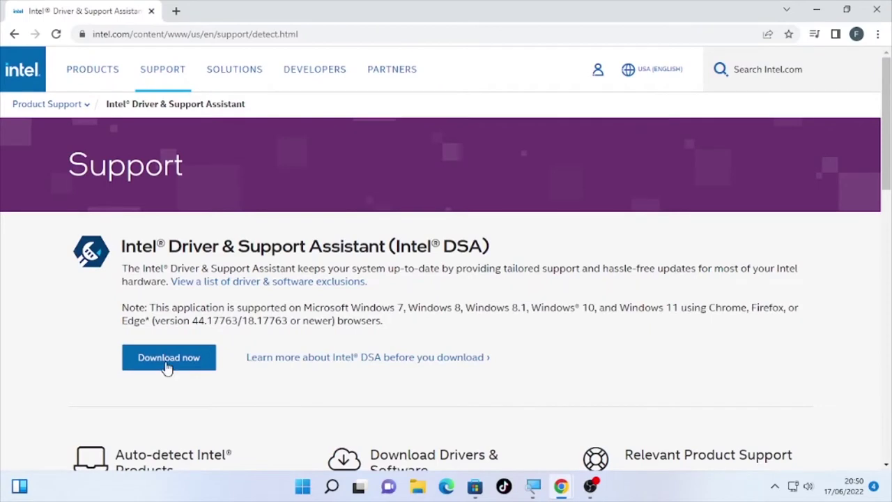
pyautogui.click(167, 358)
pyautogui.click(180, 367)
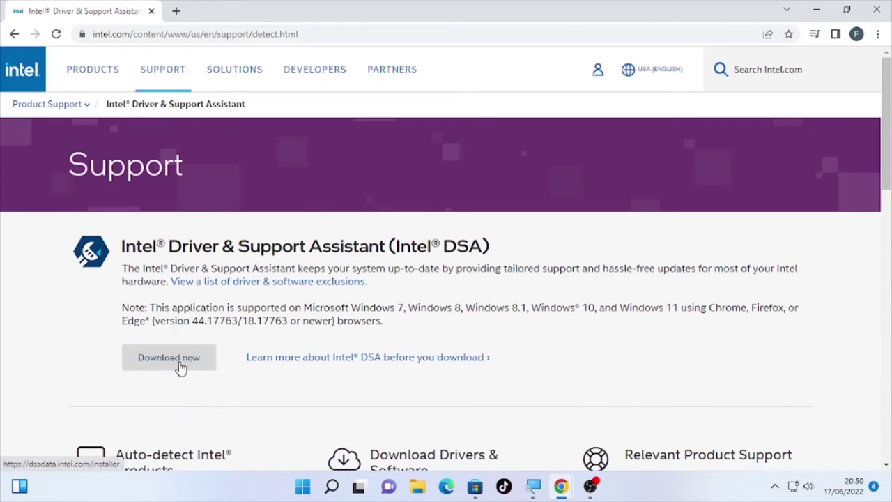
pyautogui.click(180, 367)
pyautogui.click(826, 7)
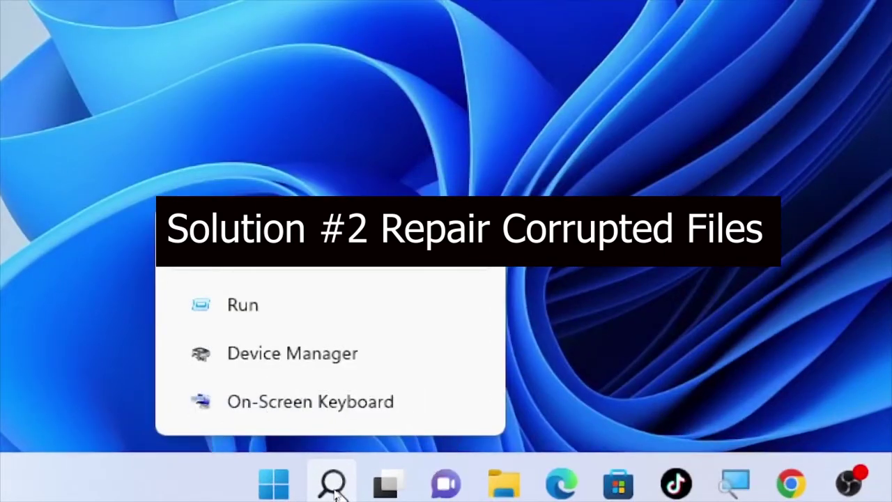
# Step: Search for cmd and run Command Prompt as administrator
pyautogui.click(332, 486)
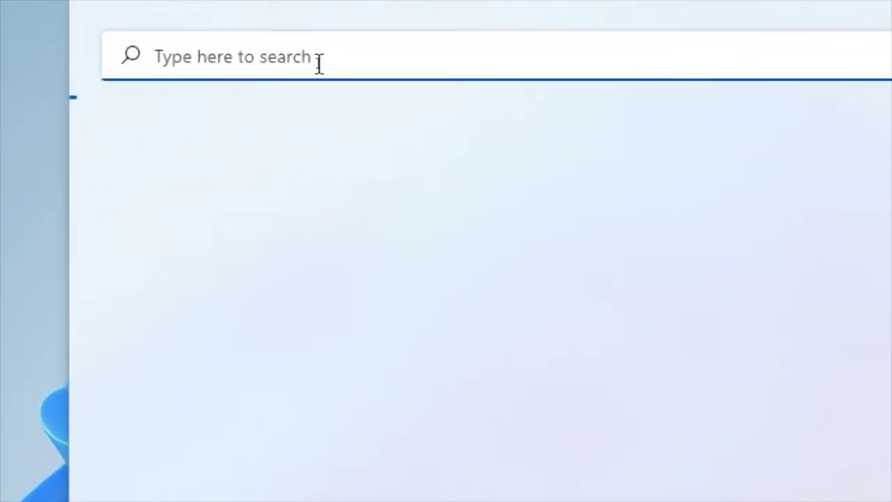
pyautogui.write('cmd')
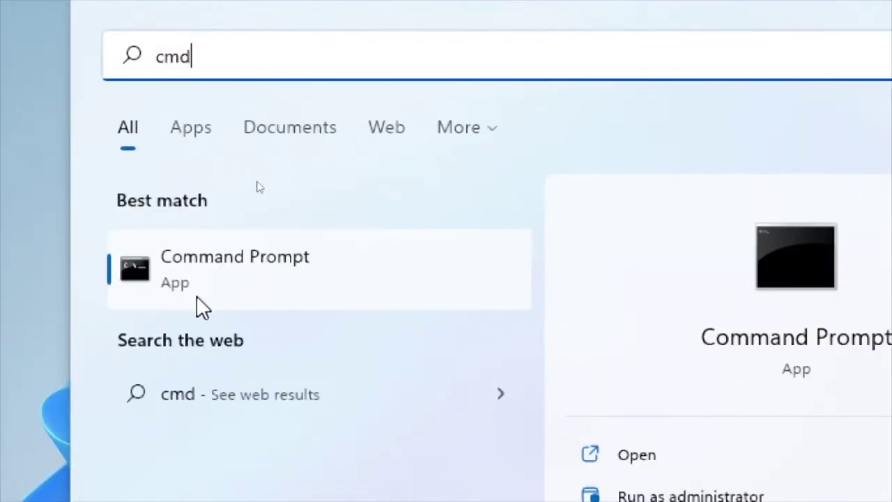
pyautogui.rightClick(222, 278)
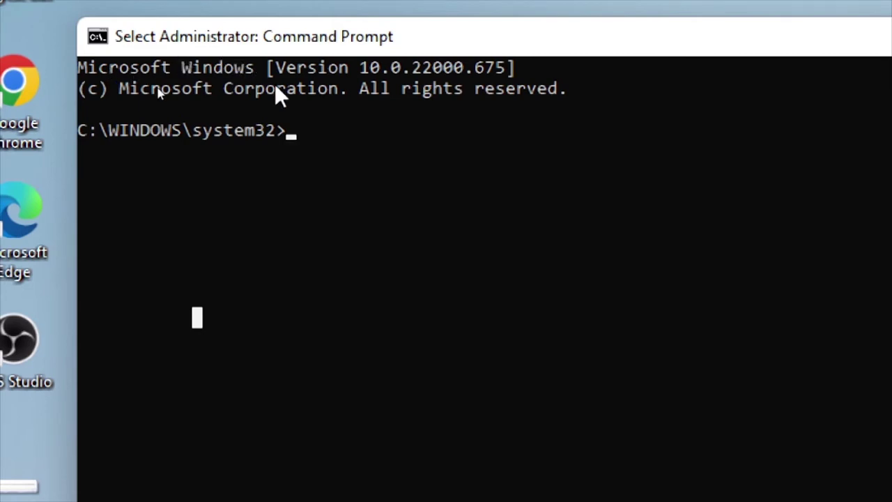
# Step: Run sfc /scannow at the administrator prompt
pyautogui.write('sf')
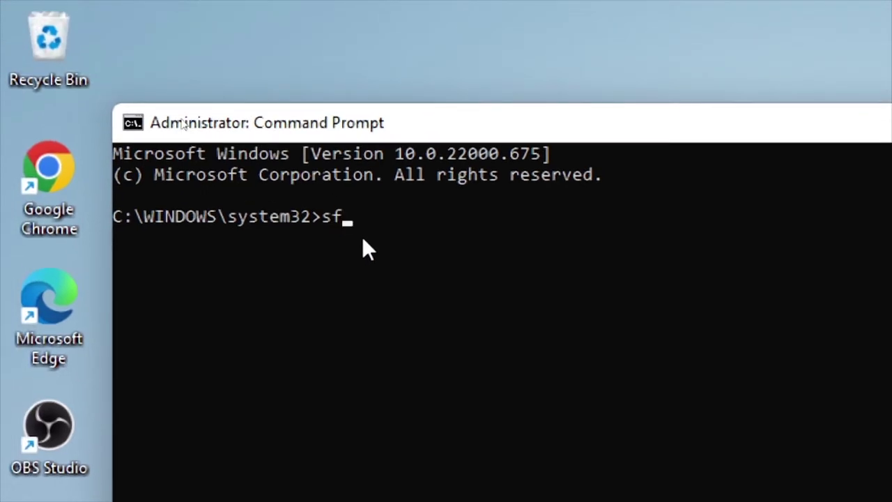
pyautogui.write('c /')
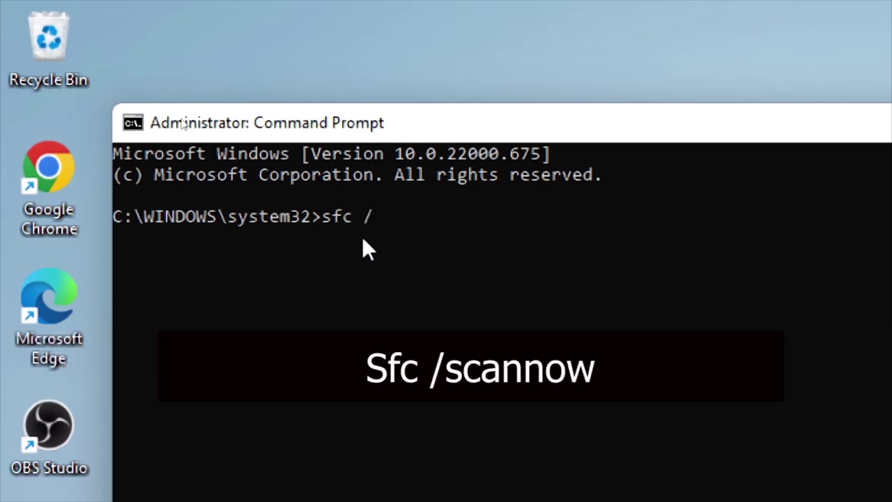
pyautogui.write('scannow')
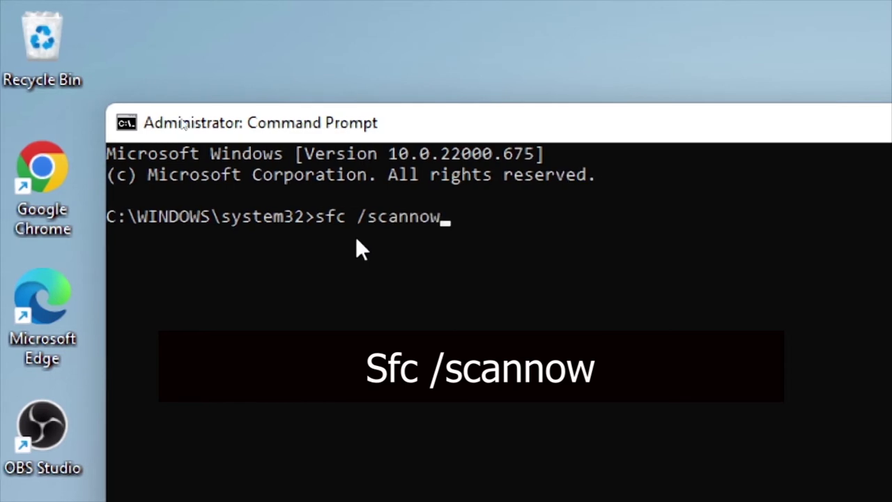
pyautogui.press('Return')
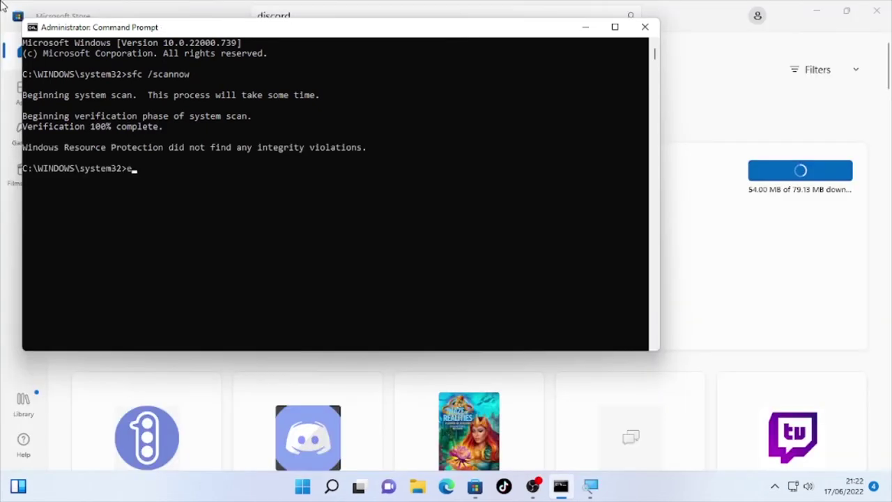
# Step: Close Command Prompt with exit and minimize the Microsoft Store window
pyautogui.write('it')
pyautogui.press('Return')
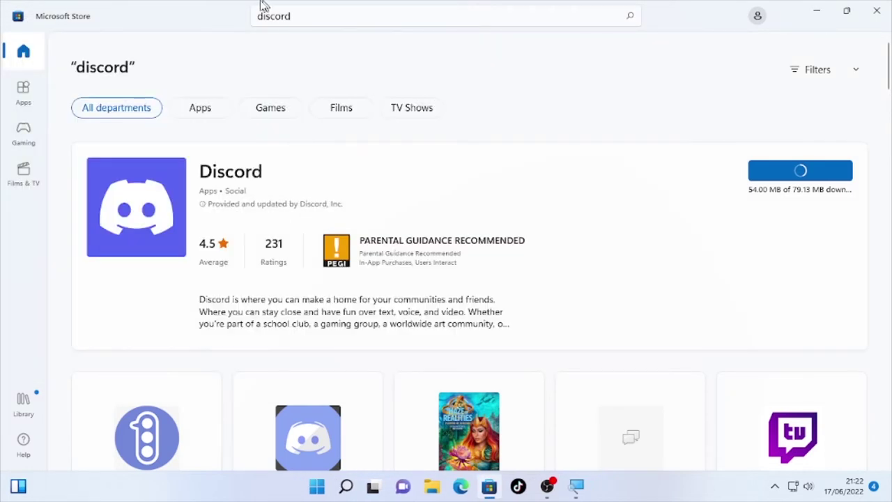
pyautogui.click(812, 10)
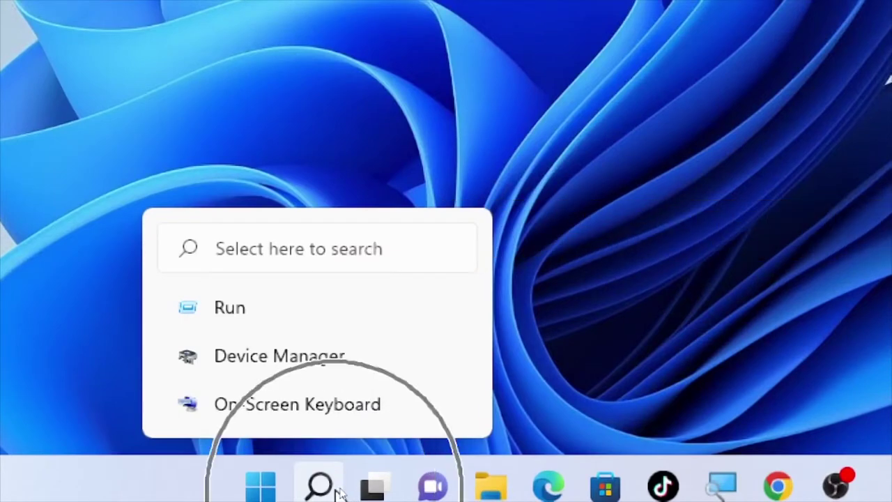
# Step: Launch Windows Security from search, maximize it, and go to Virus & threat protection
pyautogui.click(339, 487)
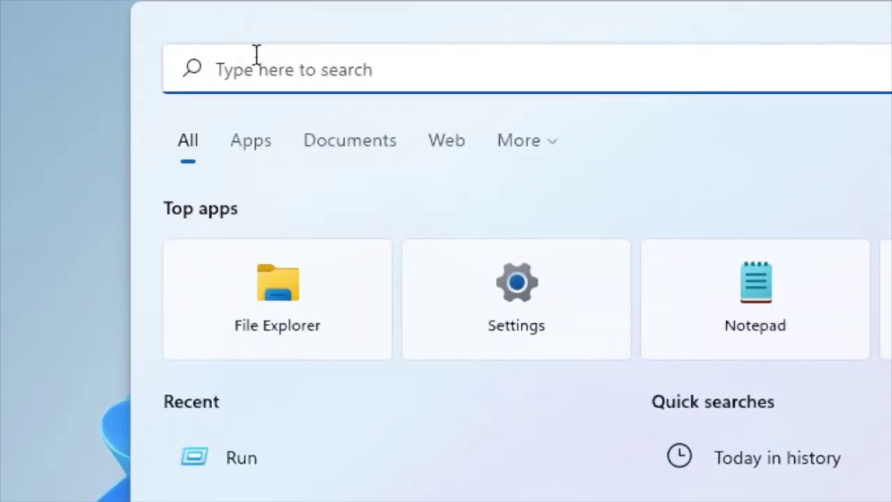
pyautogui.write('window ')
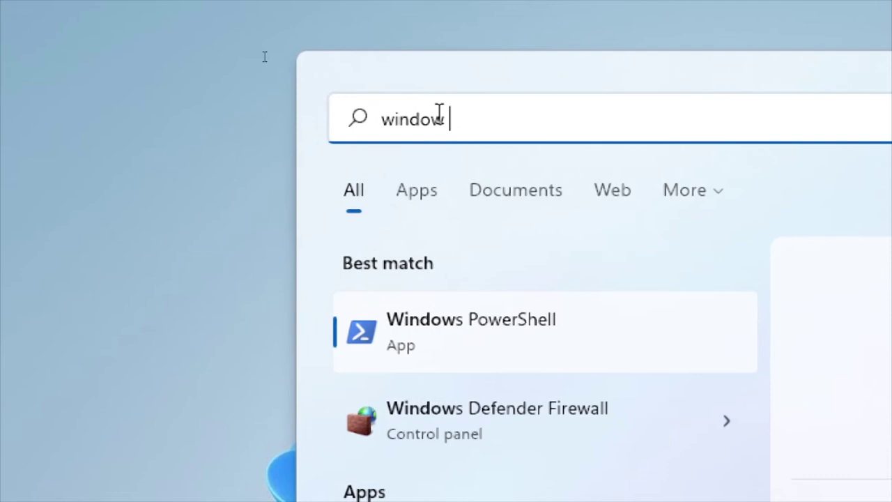
pyautogui.write('security')
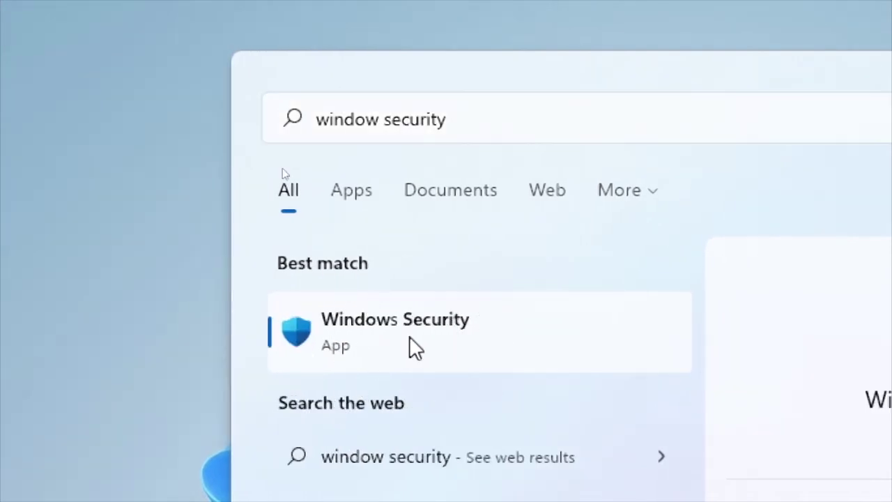
pyautogui.click(415, 347)
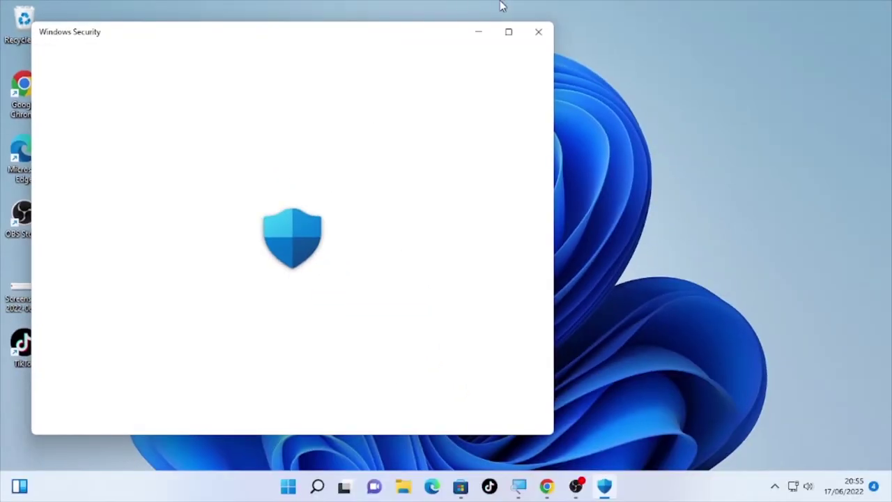
pyautogui.click(510, 32)
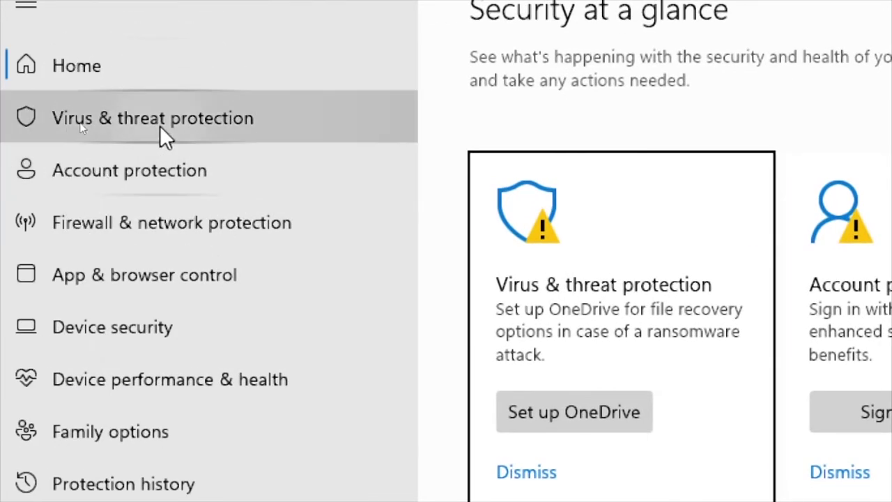
pyautogui.click(159, 127)
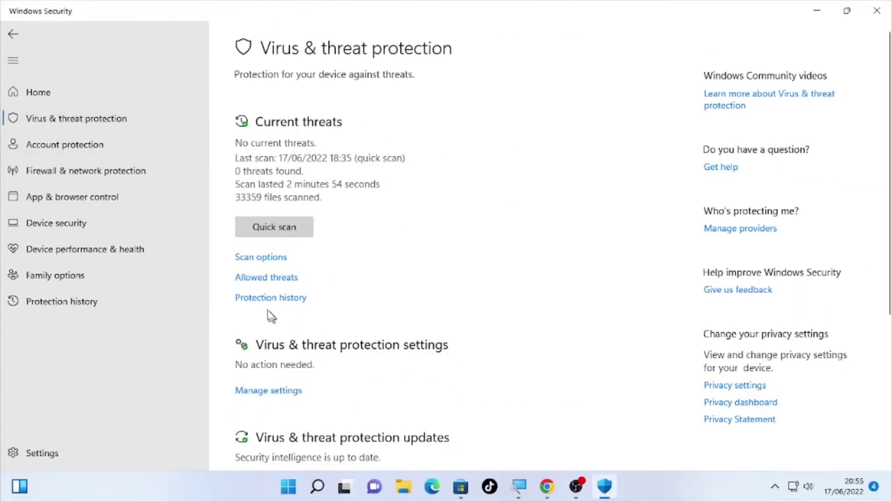
# Step: Select Full scan in the scan options, then close Windows Security
pyautogui.click(266, 258)
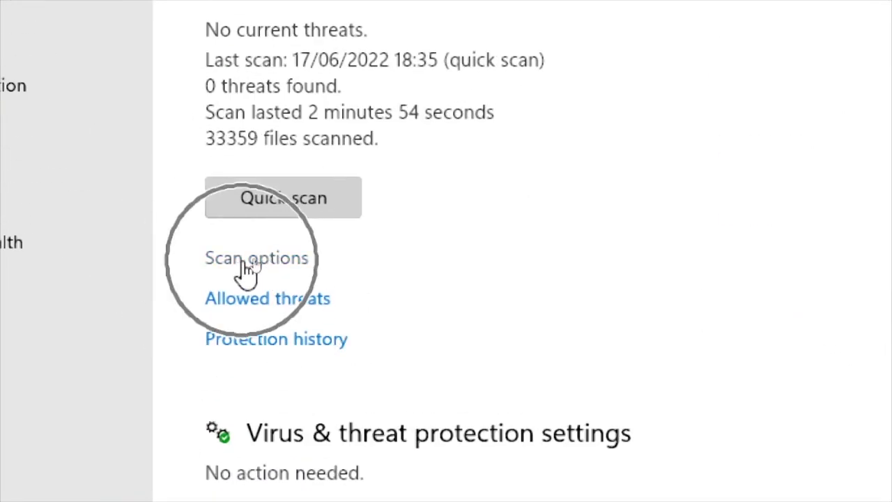
pyautogui.click(245, 265)
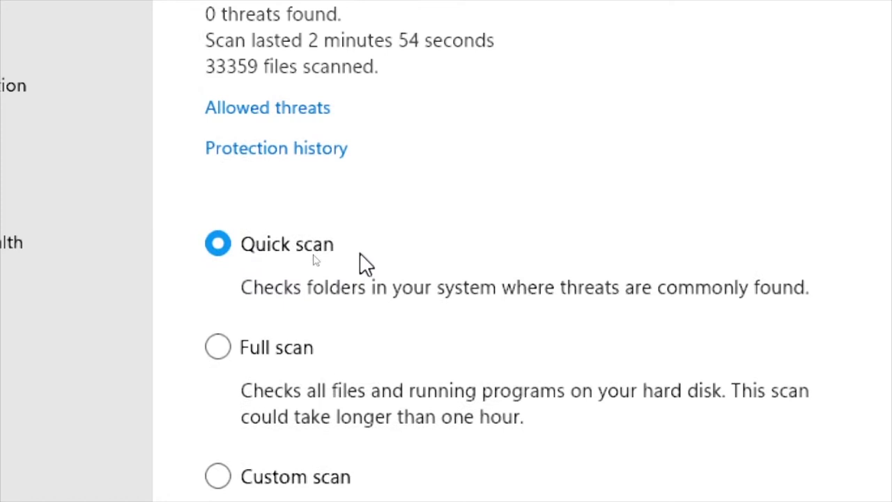
pyautogui.scroll(-2, 301, 481)
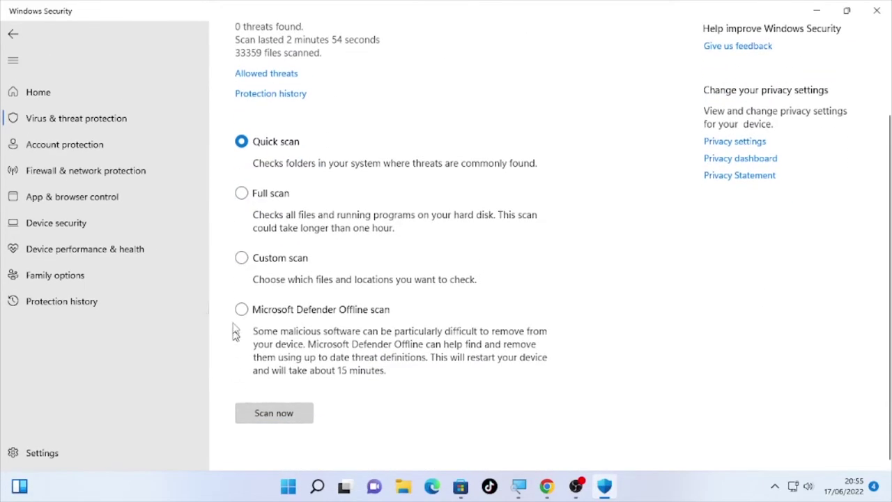
pyautogui.click(243, 195)
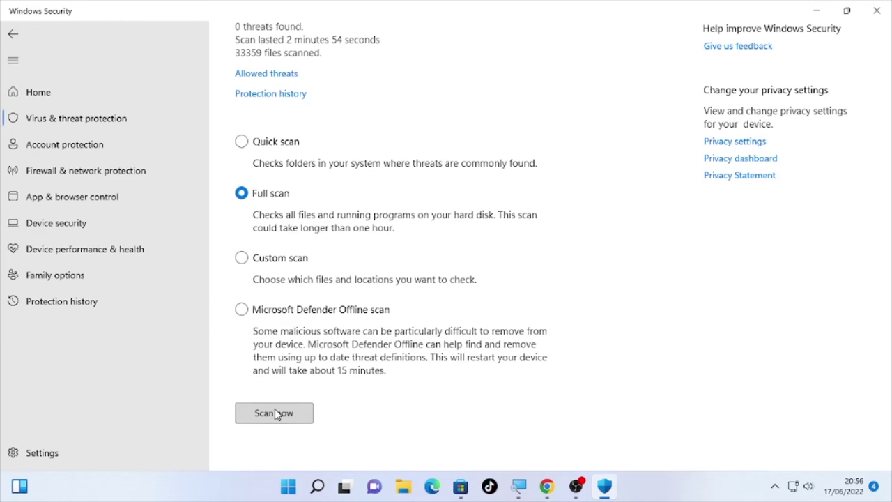
pyautogui.click(888, 5)
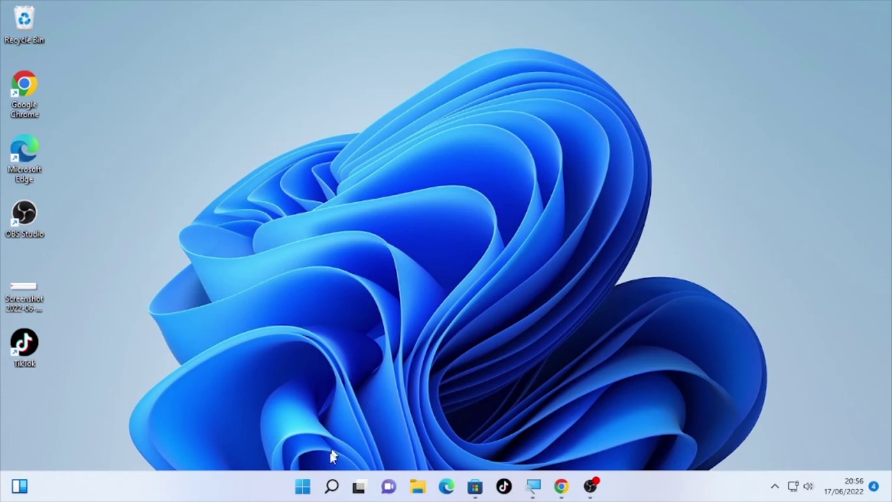
pyautogui.moveTo(332, 485)
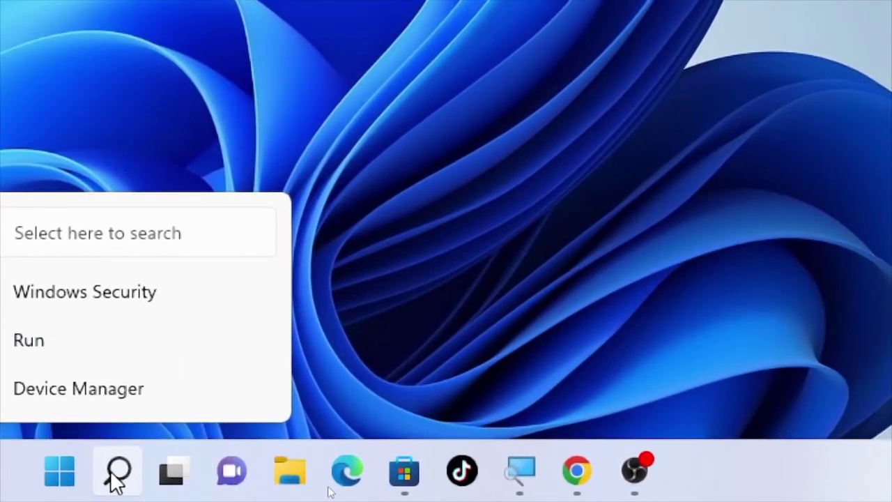
pyautogui.click(117, 474)
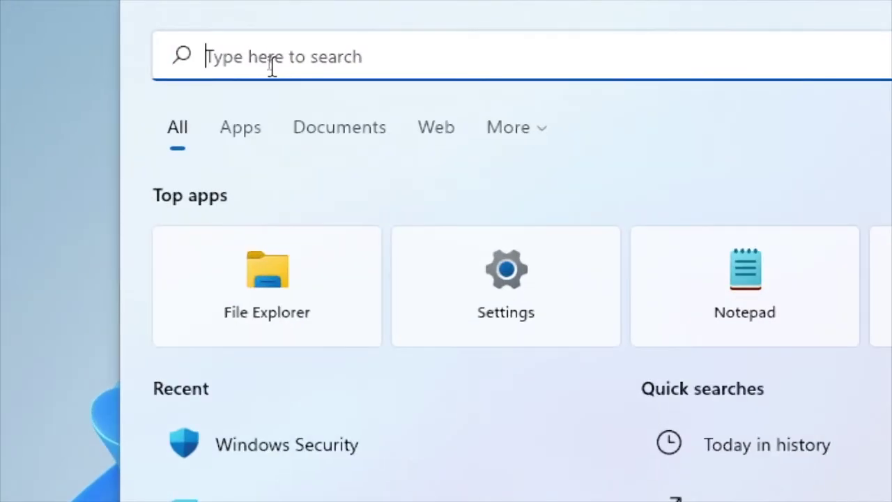
pyautogui.write('run')
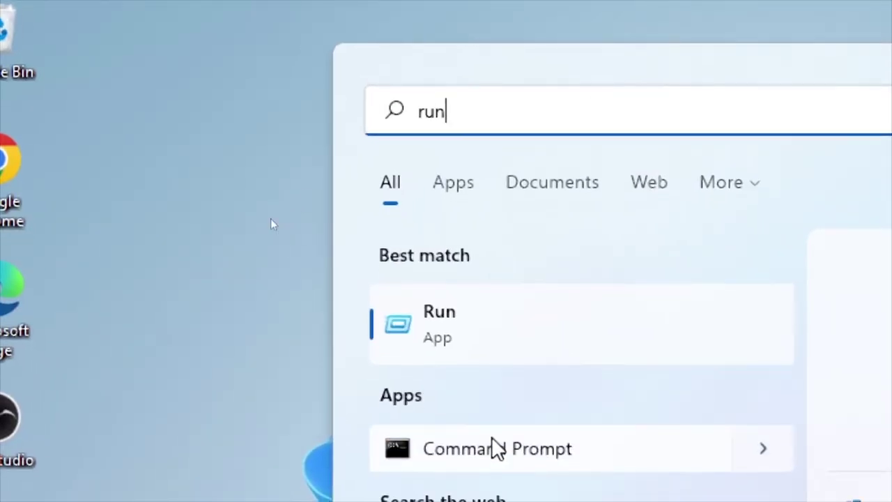
pyautogui.click(472, 348)
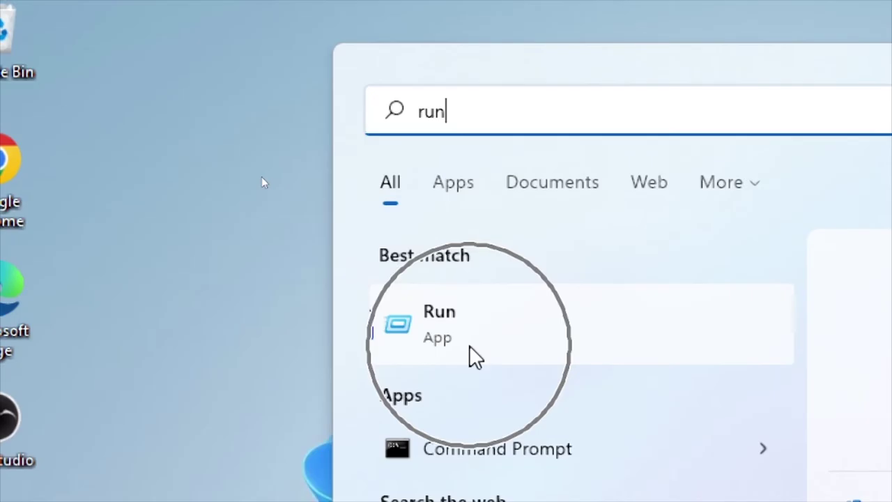
pyautogui.write('mdsched')
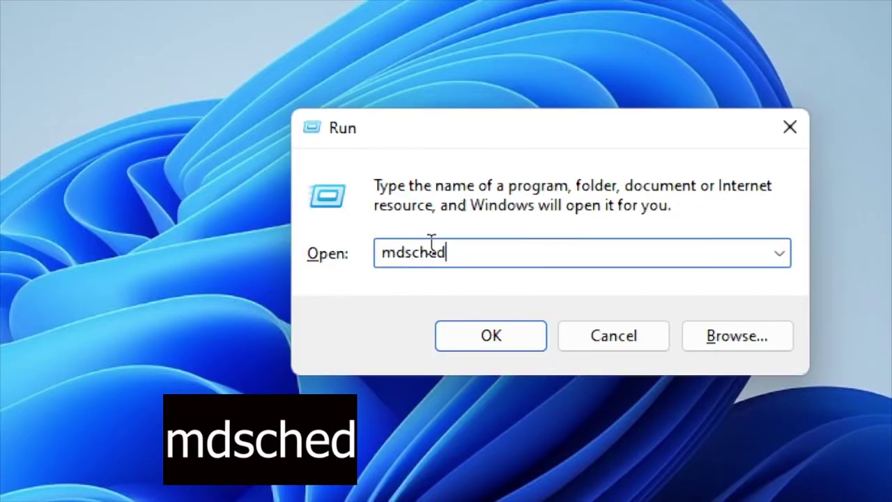
pyautogui.click(490, 342)
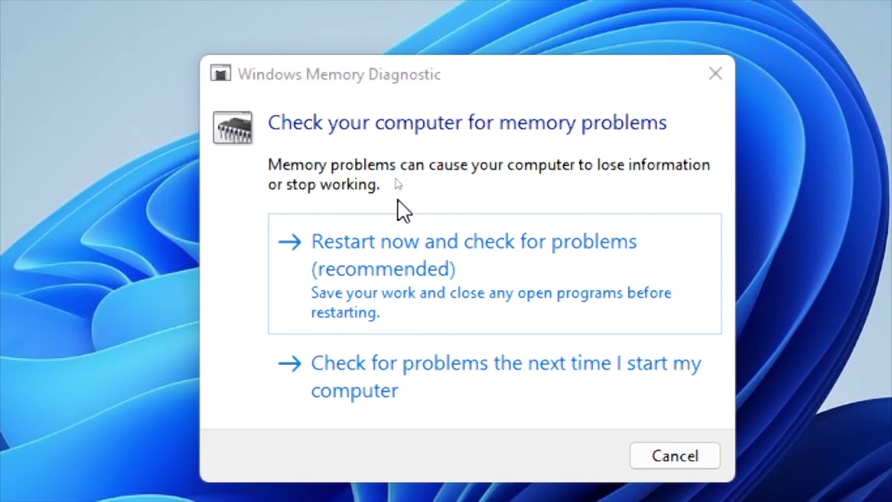
pyautogui.click(378, 197)
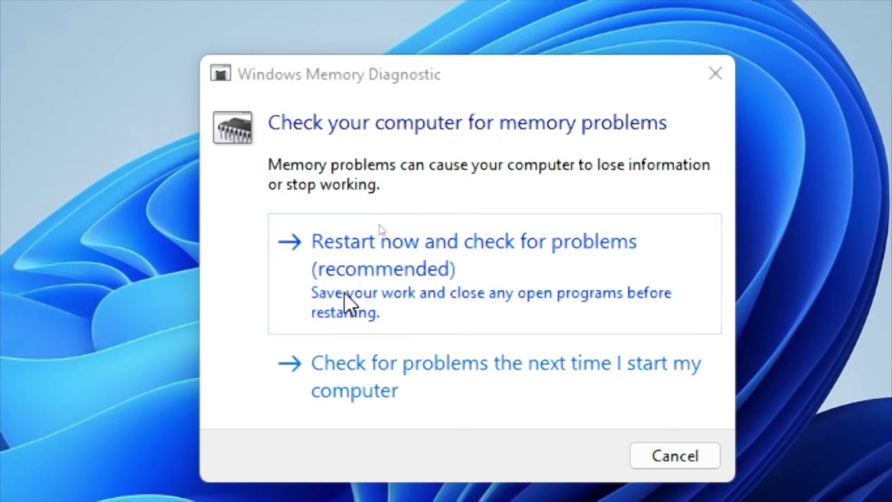
pyautogui.click(398, 271)
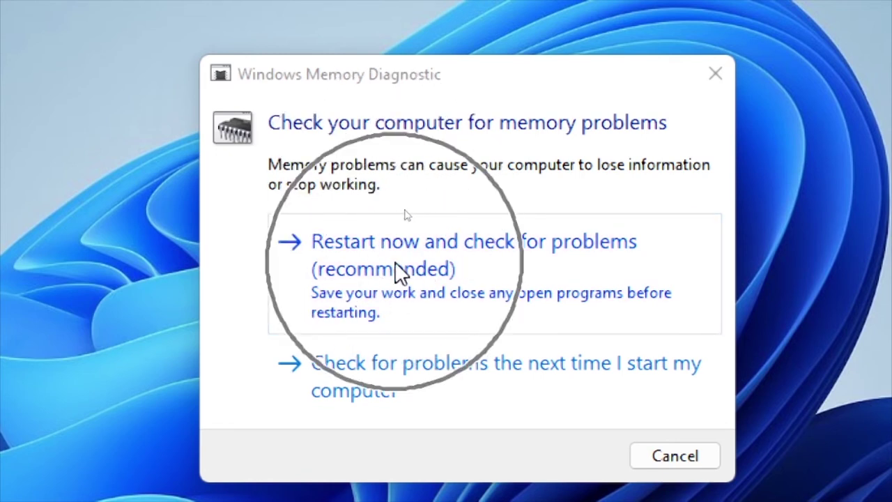
pyautogui.click(398, 271)
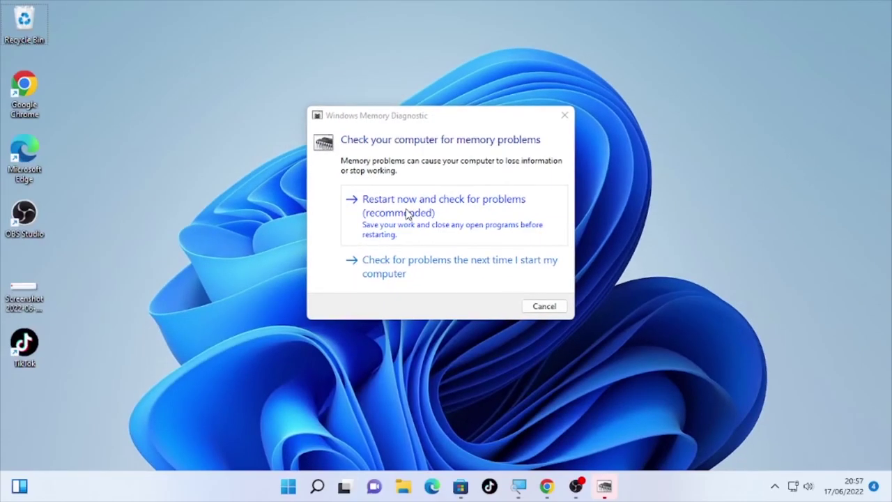
pyautogui.click(544, 306)
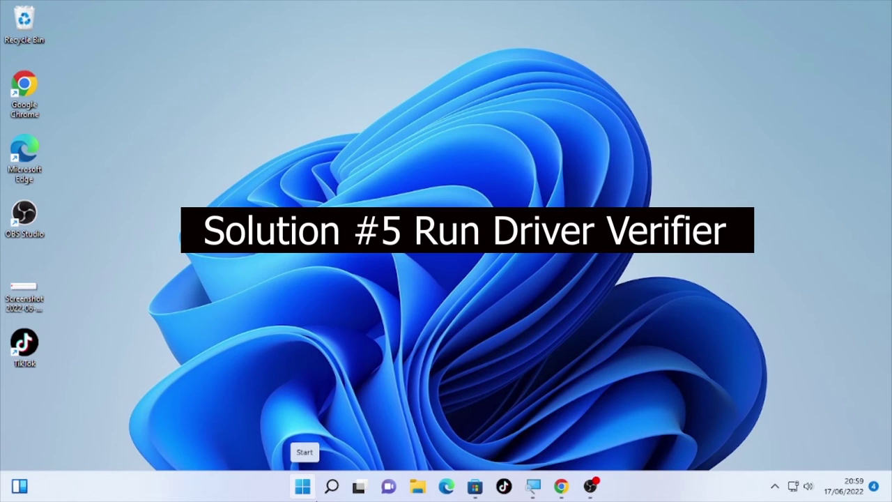
# Step: Open the Run dialog from search and run verifier to launch Driver Verifier Manager
pyautogui.click(331, 486)
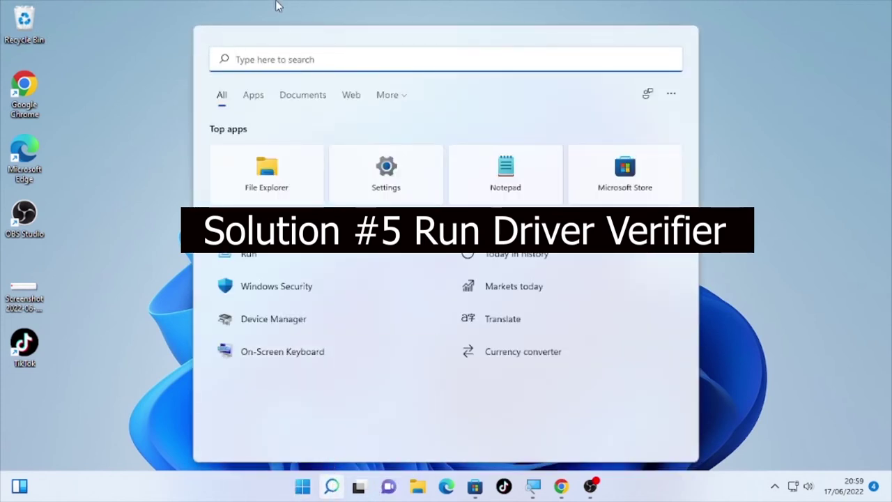
pyautogui.write('run')
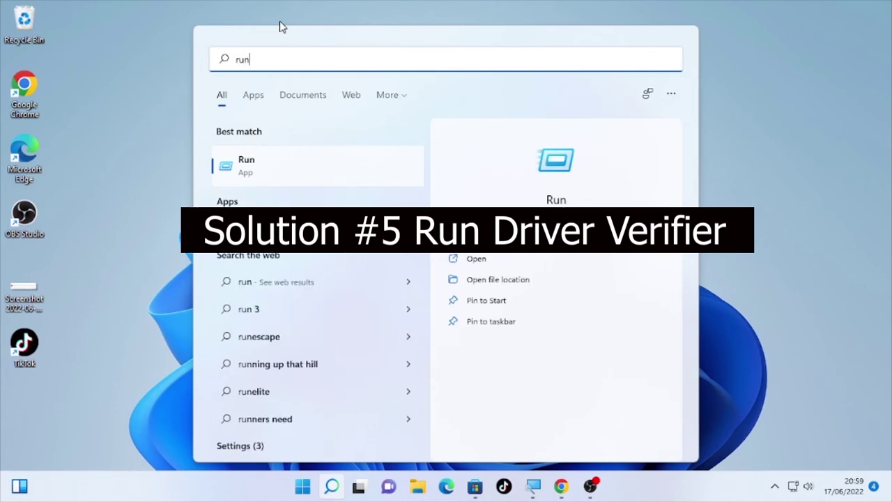
pyautogui.click(261, 173)
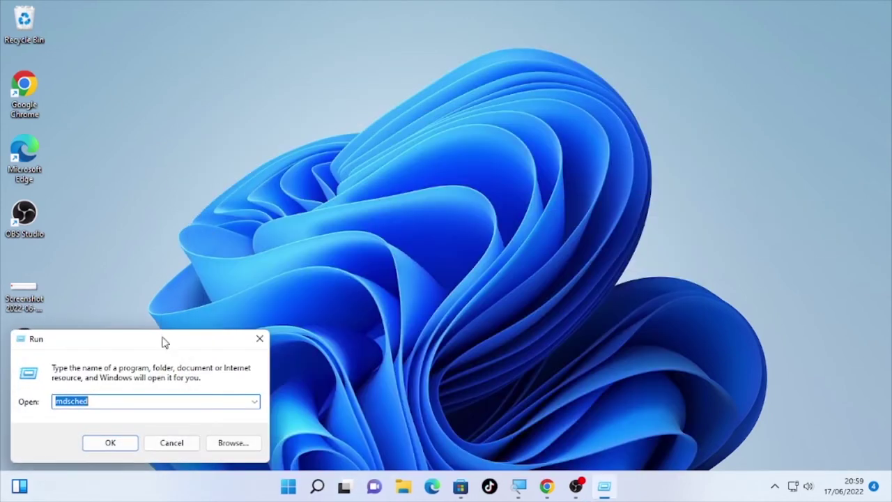
pyautogui.moveTo(163, 339); pyautogui.dragTo(556, 188)
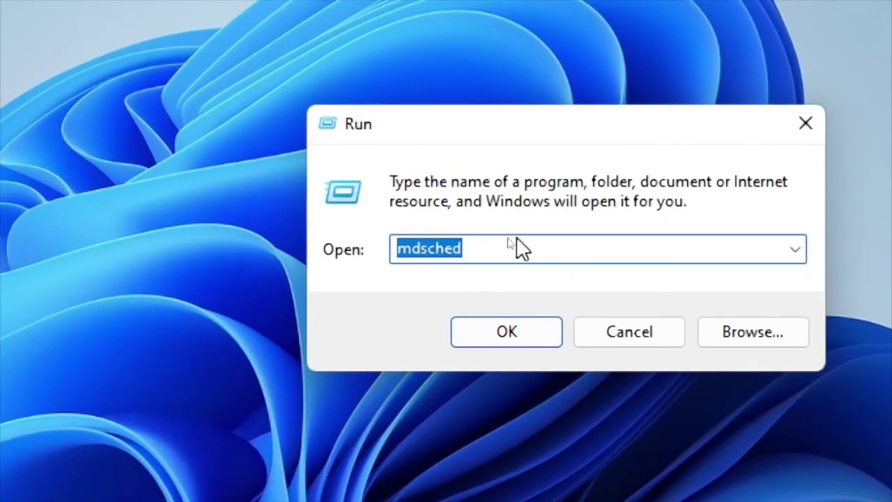
pyautogui.press('BackSpace')
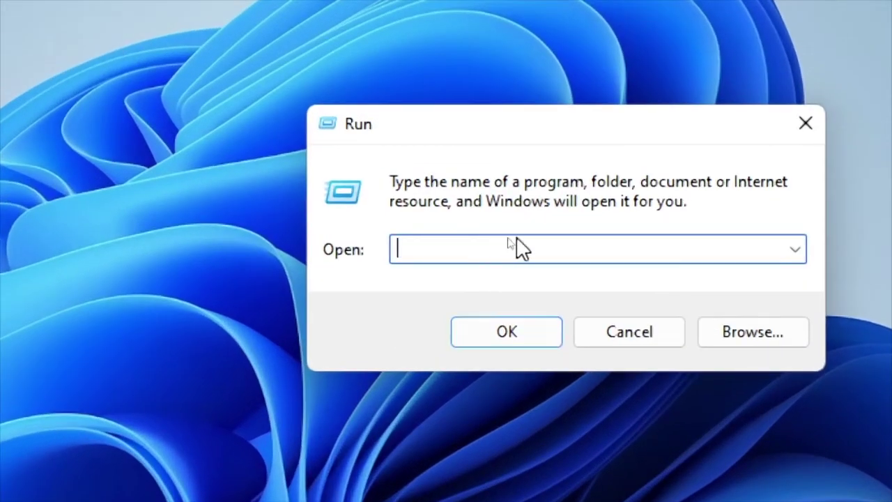
pyautogui.write('verifier')
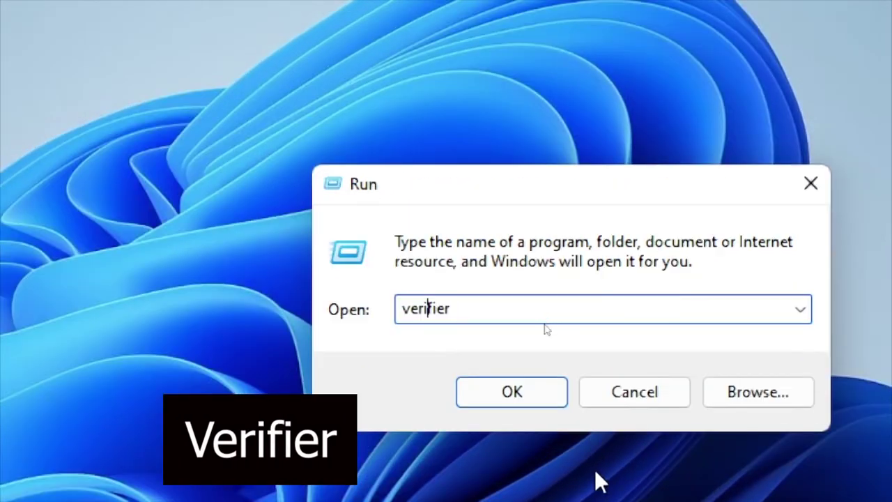
pyautogui.click(515, 392)
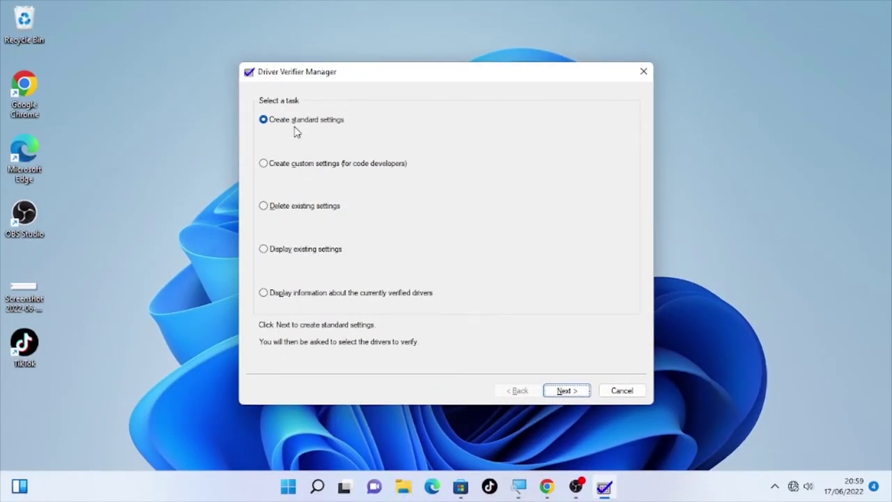
# Step: Create standard settings, auto-select unsigned drivers, and dismiss the none-found message
pyautogui.click(565, 391)
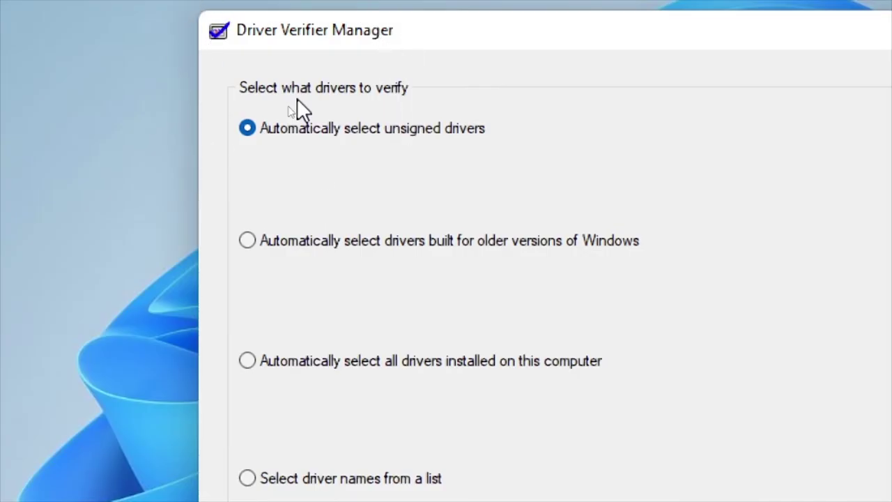
pyautogui.click(285, 106)
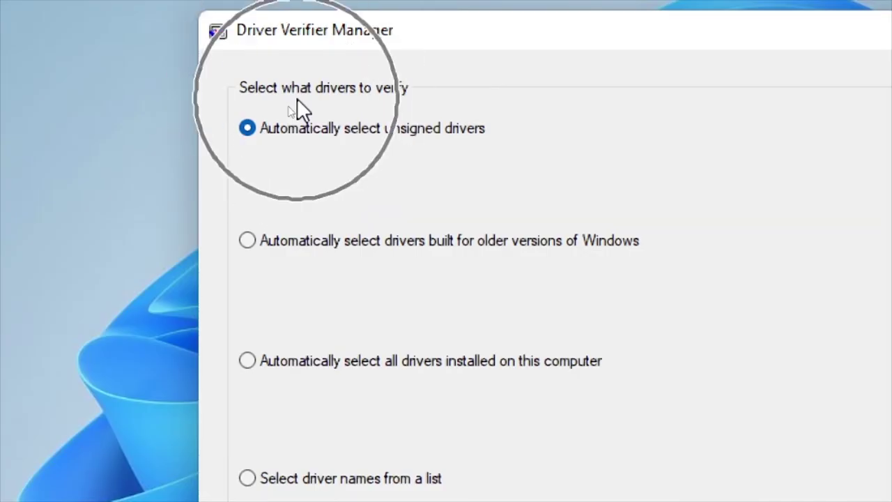
pyautogui.click(297, 100)
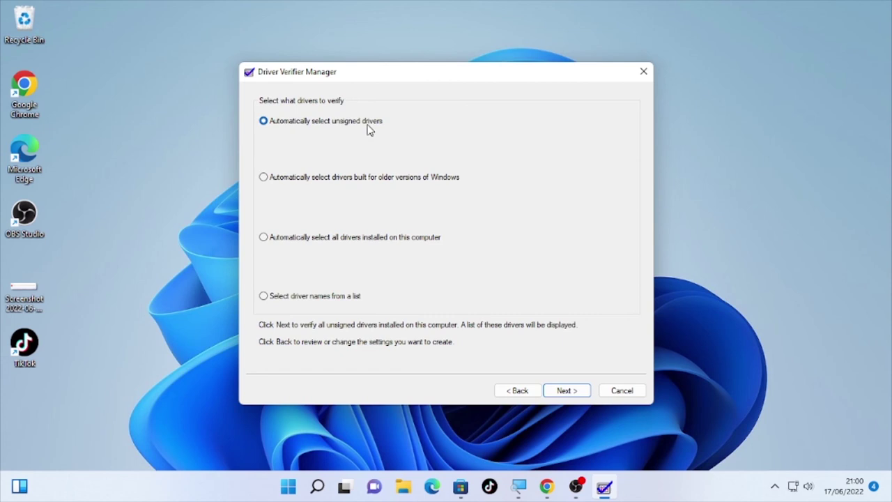
pyautogui.click(577, 392)
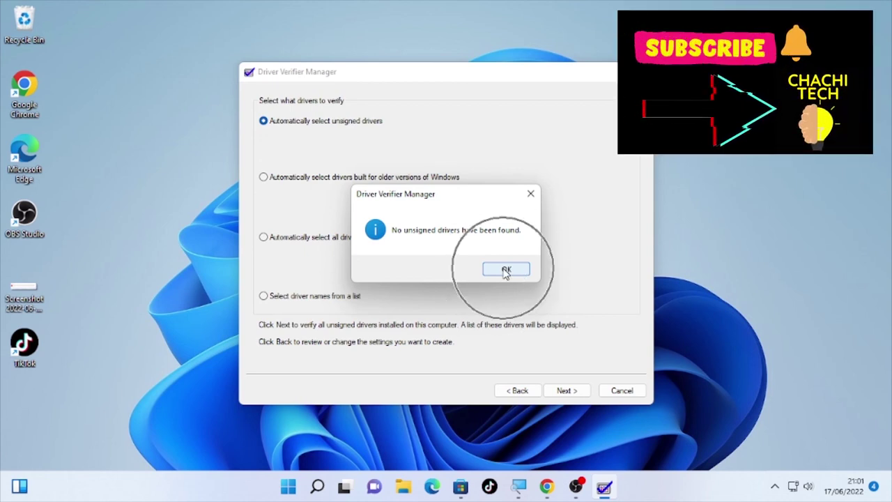
pyautogui.click(506, 270)
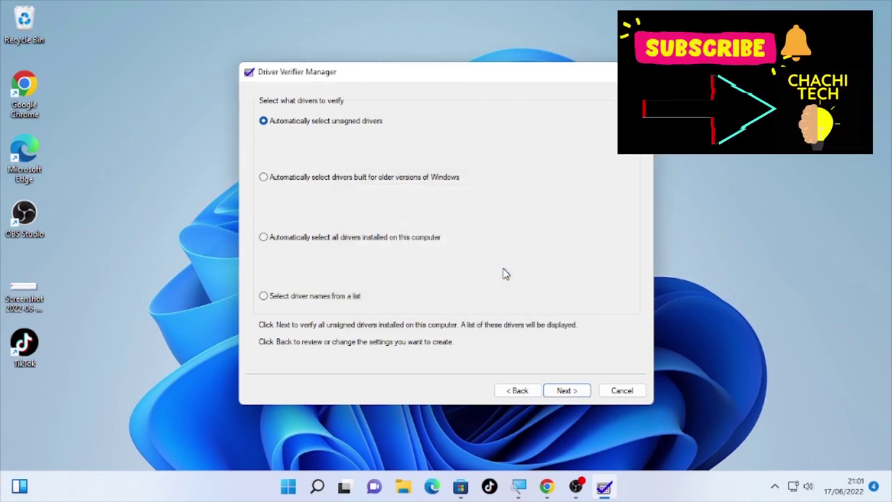
# Step: Cancel Driver Verifier Manager without applying any settings
pyautogui.click(623, 391)
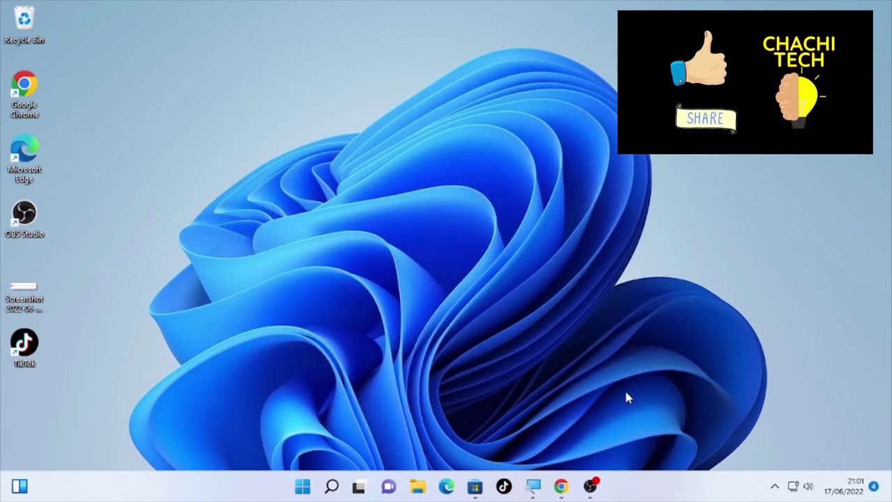